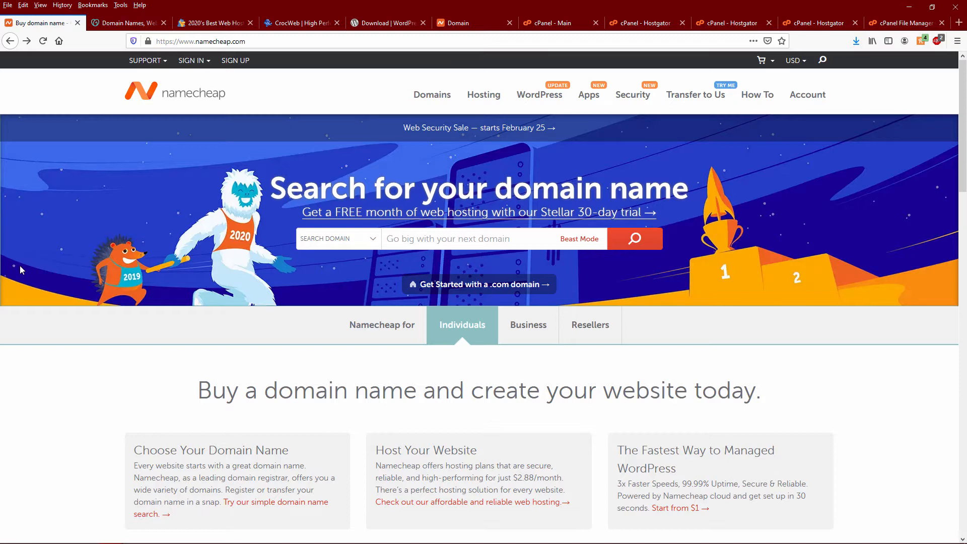
- Look at the GoDaddy site briefly, return to Namecheap and search for the domain musicsiteexample1.com
left_click(124, 23)
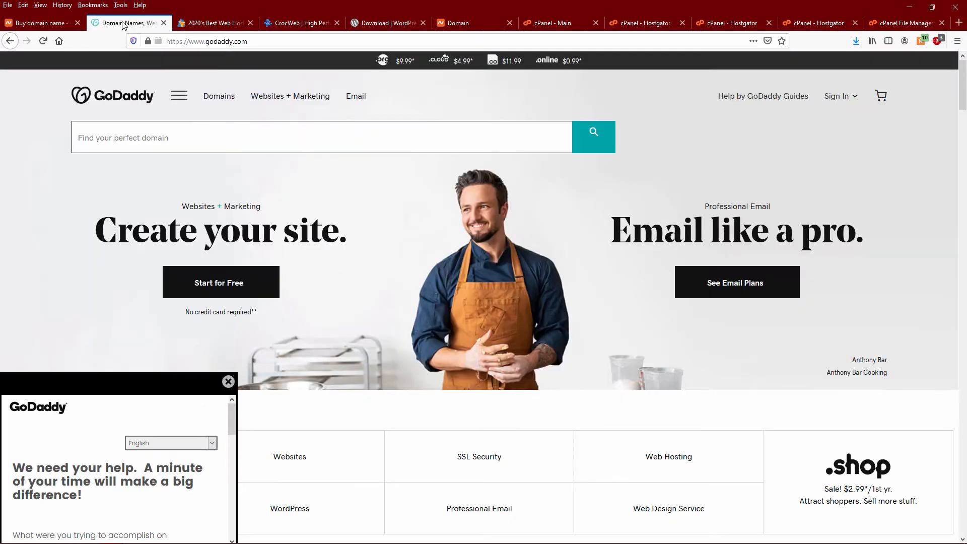
left_click(45, 28)
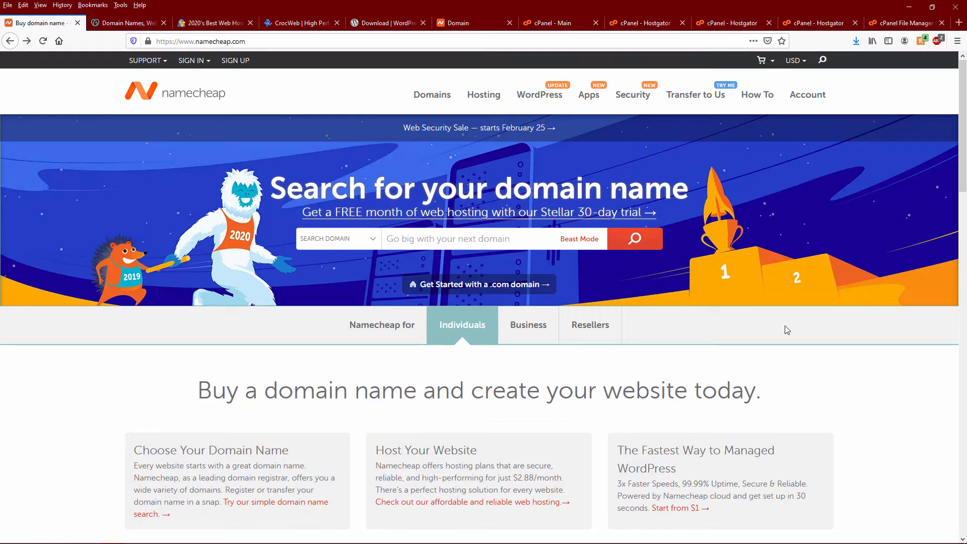
left_click(440, 237)
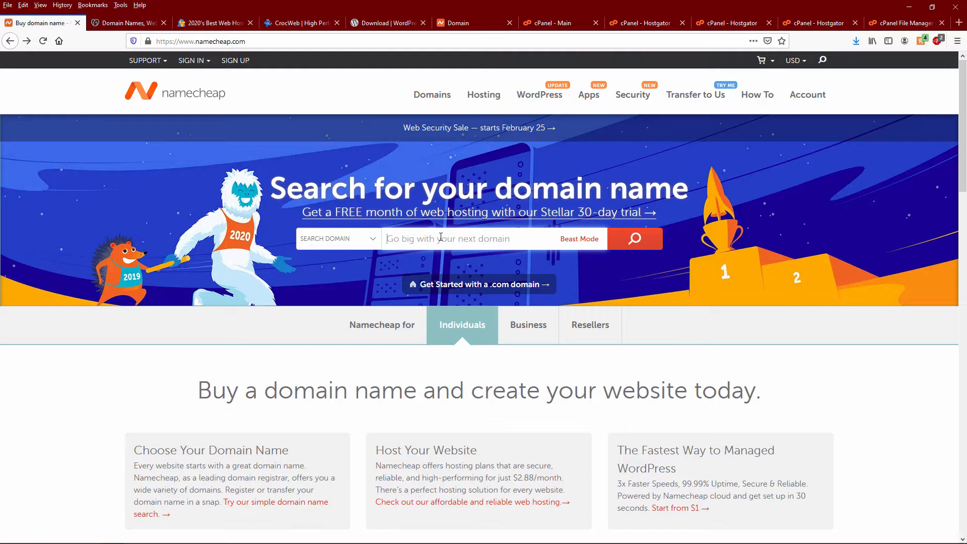
type("musicsiteexample1.com")
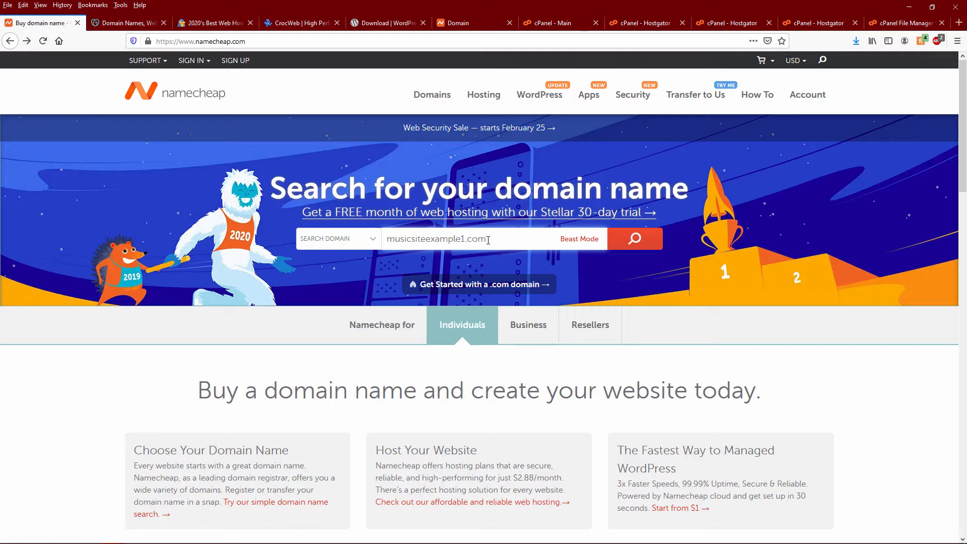
left_click(635, 241)
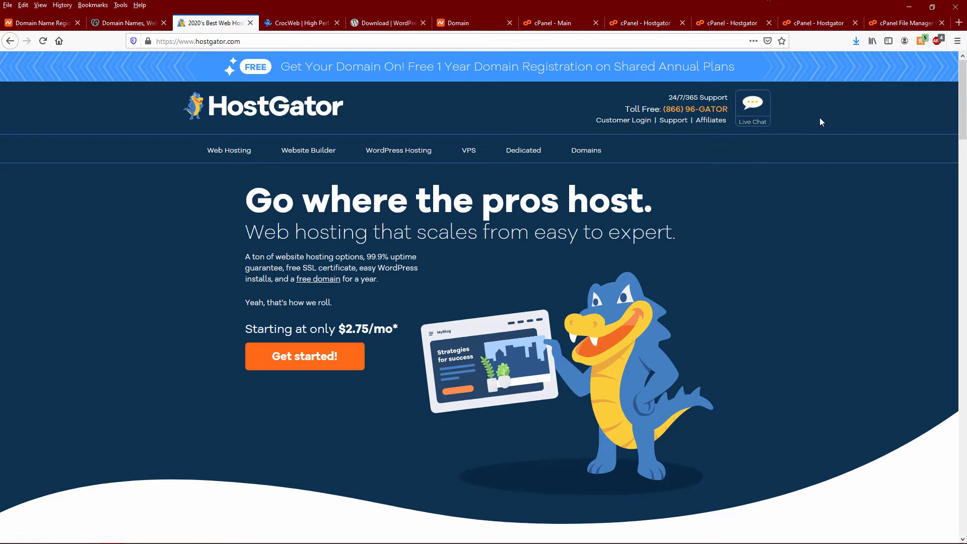
- View the CrocWeb hosting site as an alternative and return to the HostGator home page
left_click(301, 23)
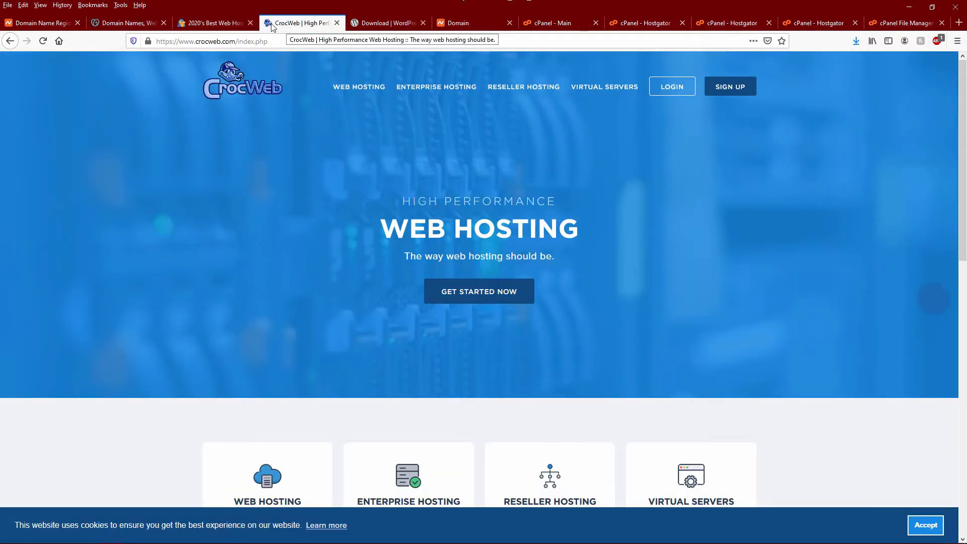
left_click(222, 28)
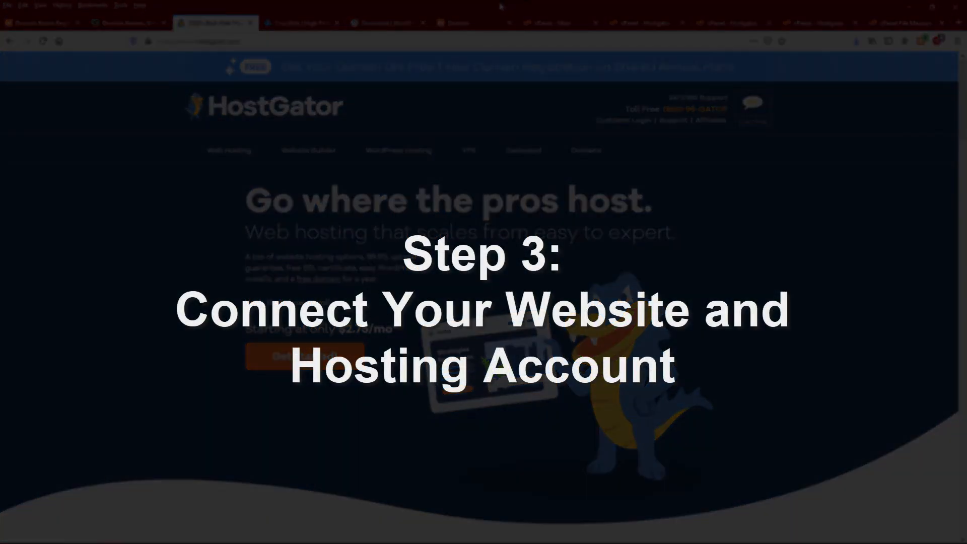
- Set the nameserver type of relativeyouth.com to Custom DNS in its Namecheap domain details and go to the Nameserver 1 entry
left_click(472, 22)
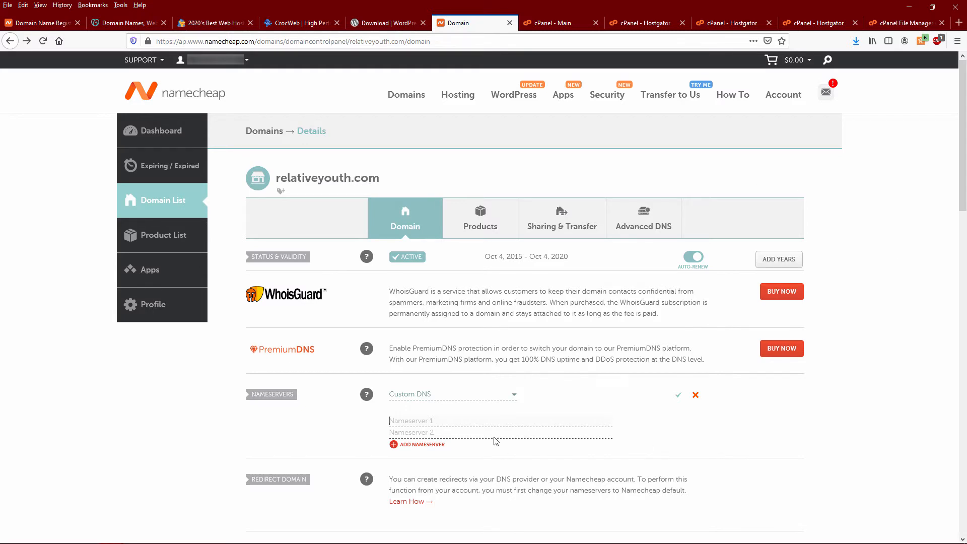
left_click(426, 395)
left_click(417, 409)
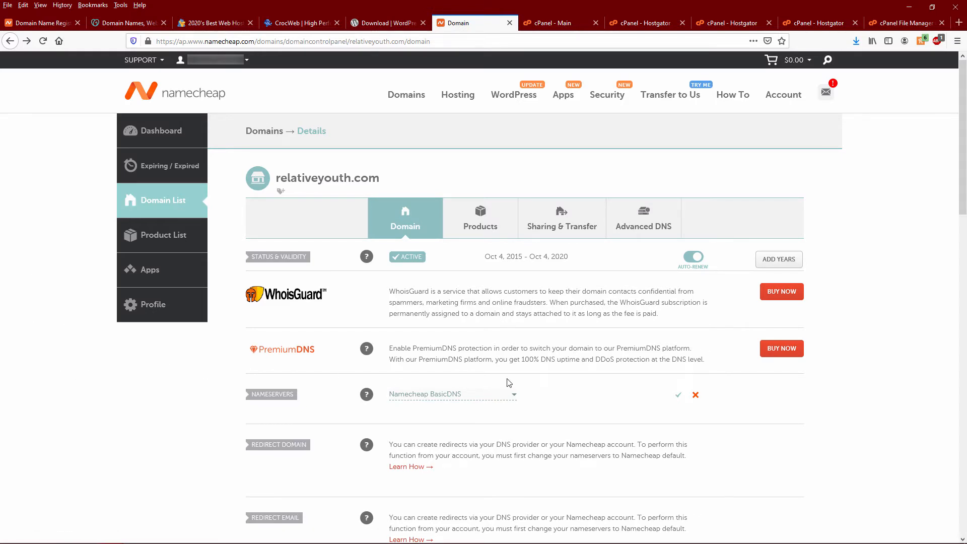
left_click(447, 401)
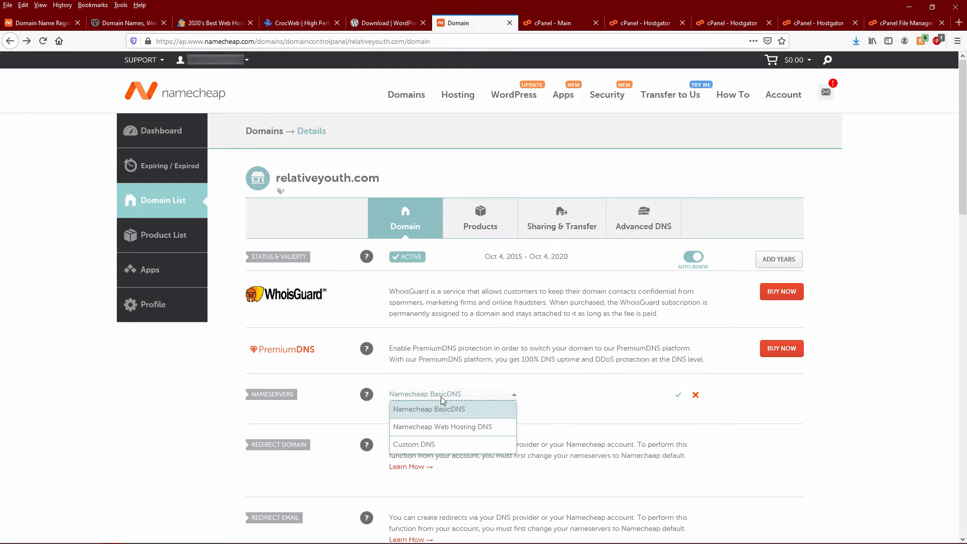
left_click(415, 445)
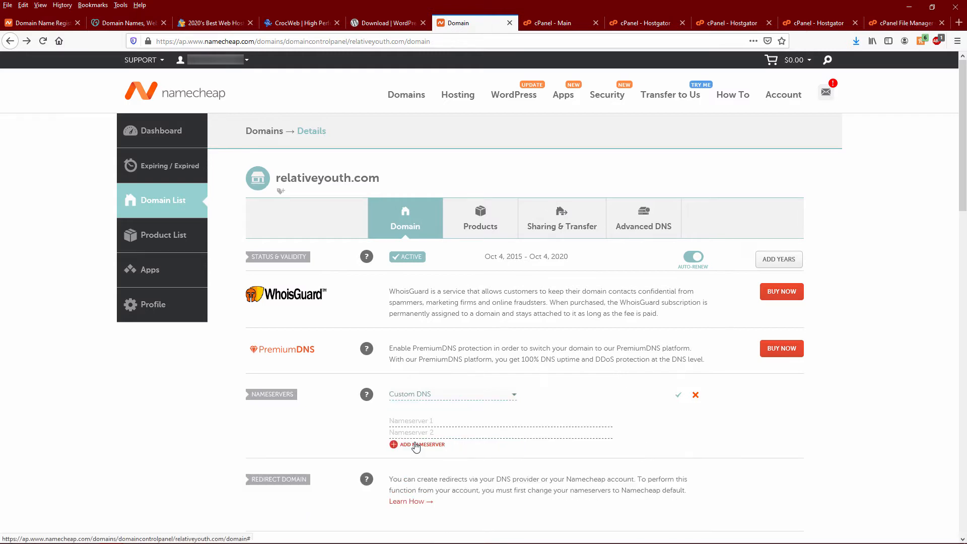
left_click(437, 421)
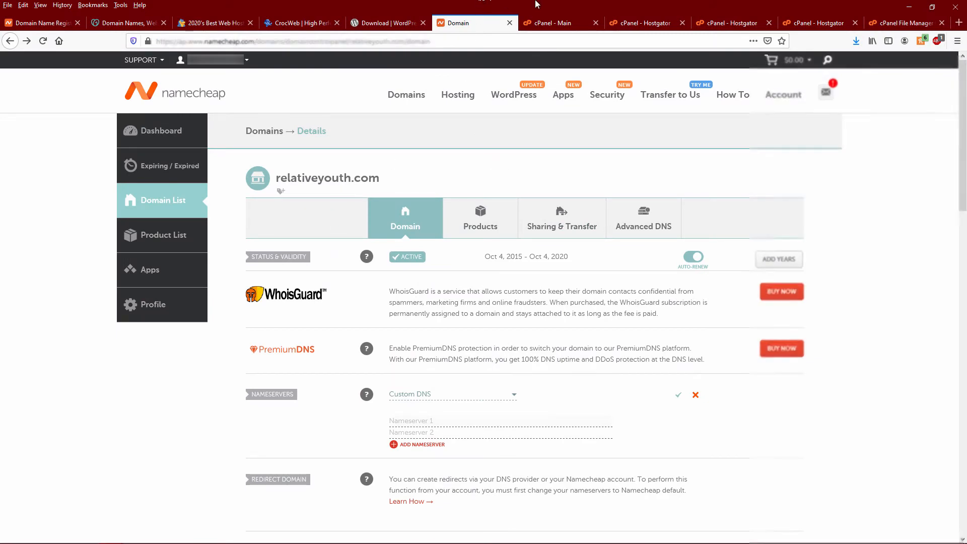
- Locate Addon Domains in the HostGator control panel, open its page and go to the new domain name entry
left_click(560, 25)
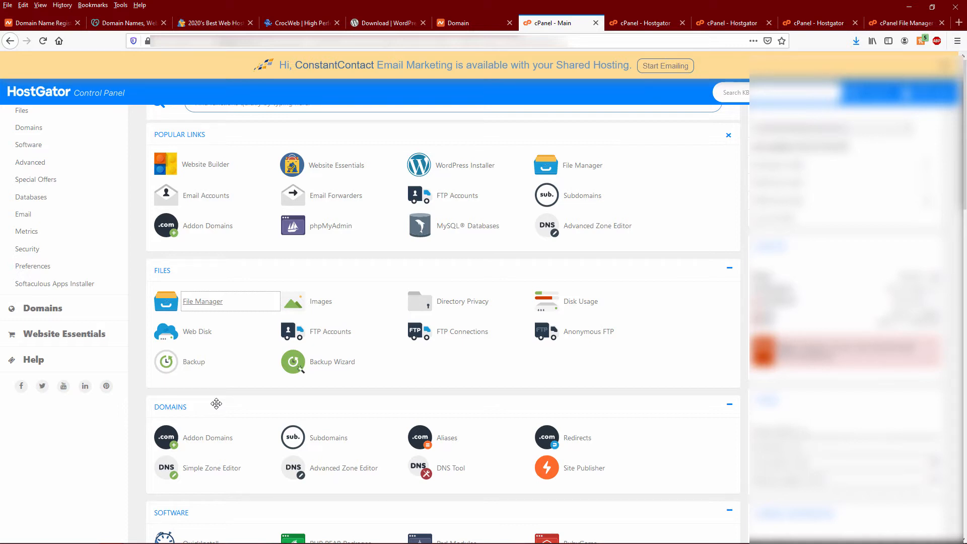
scroll(238, 356, "down", 2)
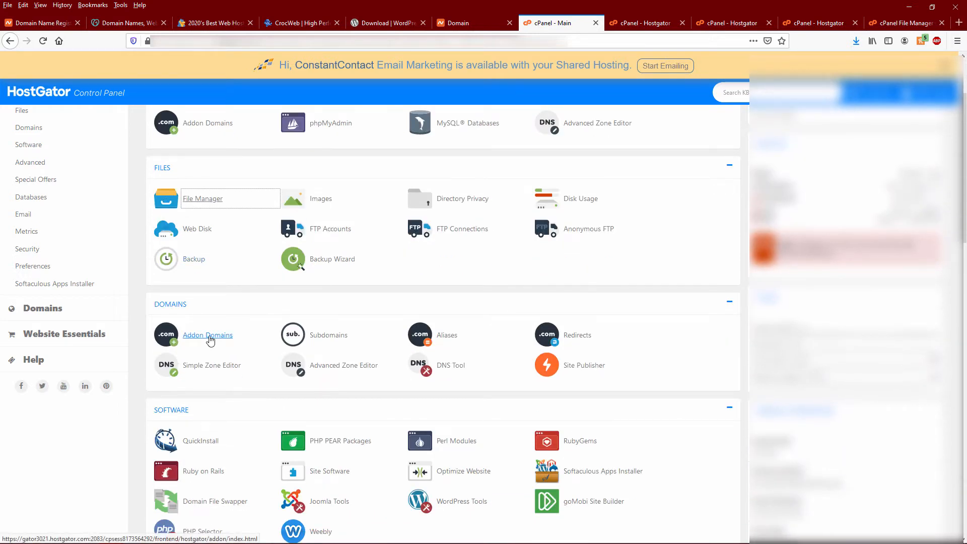
left_click(643, 23)
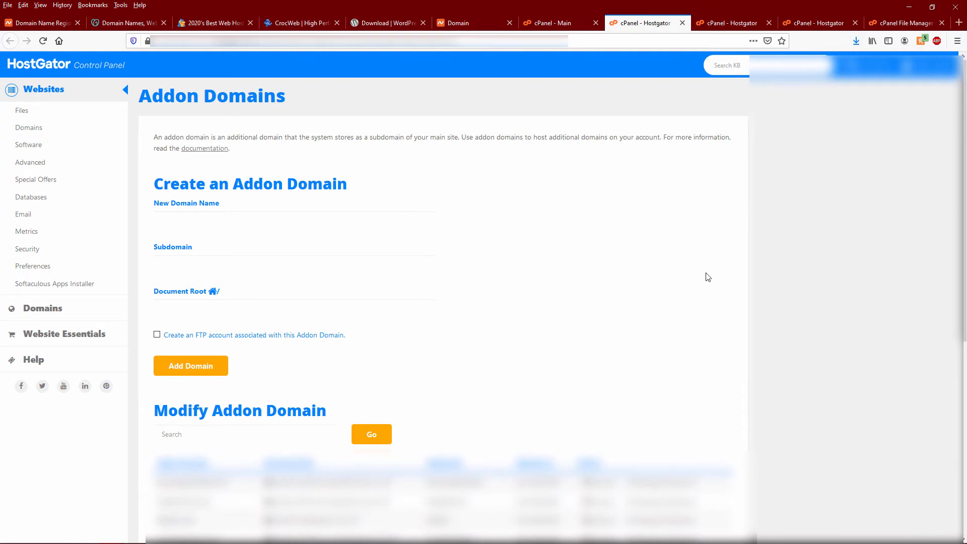
left_click(282, 223)
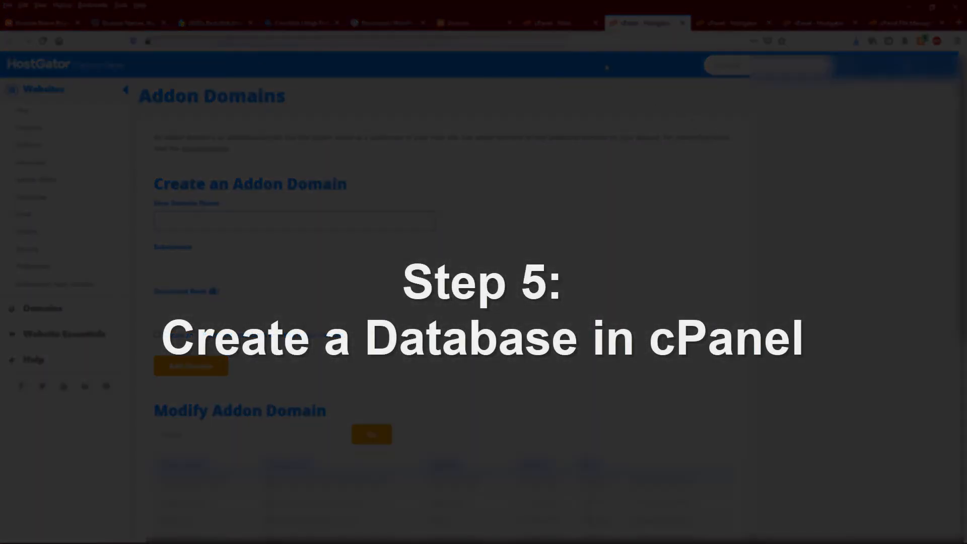
- Locate MySQL Databases in the HostGator control panel, open its page and review the form for creating a new database
left_click(577, 23)
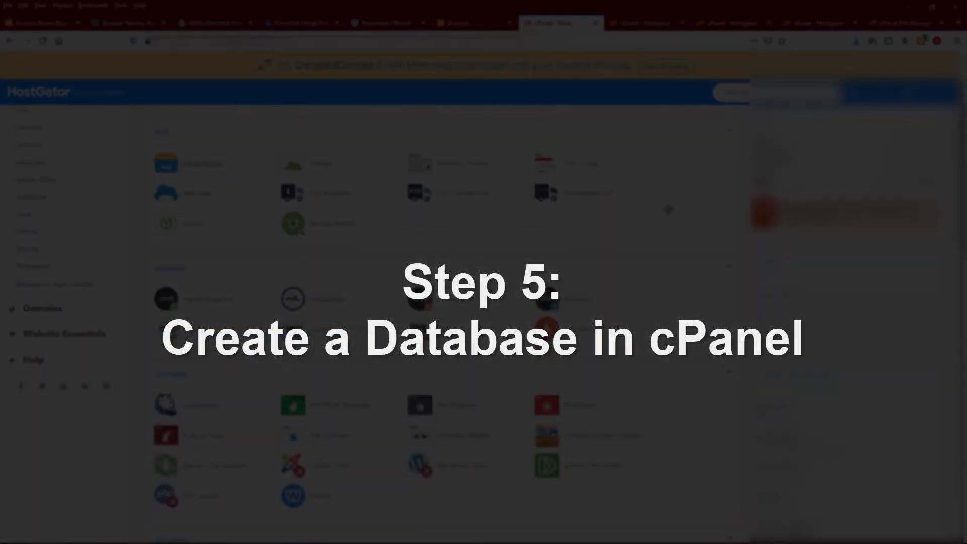
scroll(670, 210, "down", 5)
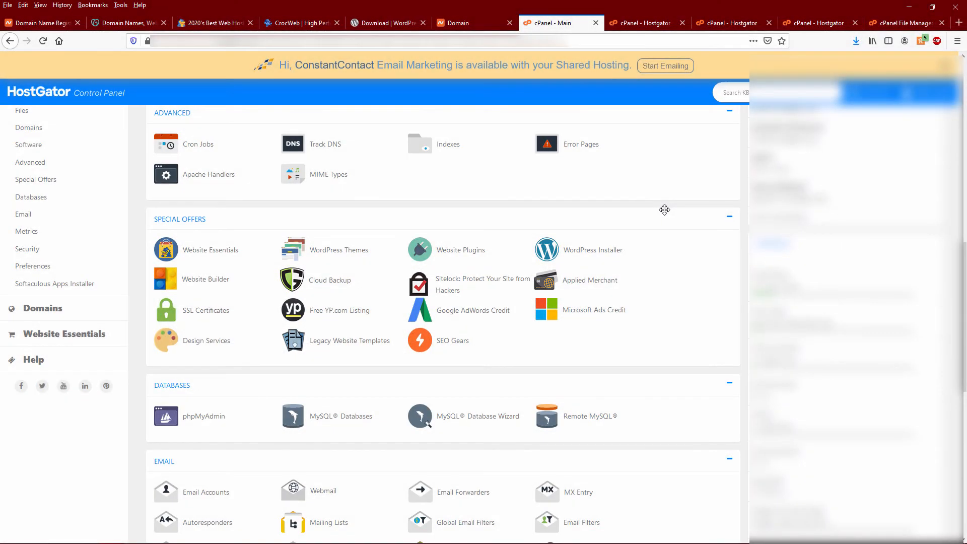
scroll(665, 209, "down", 3)
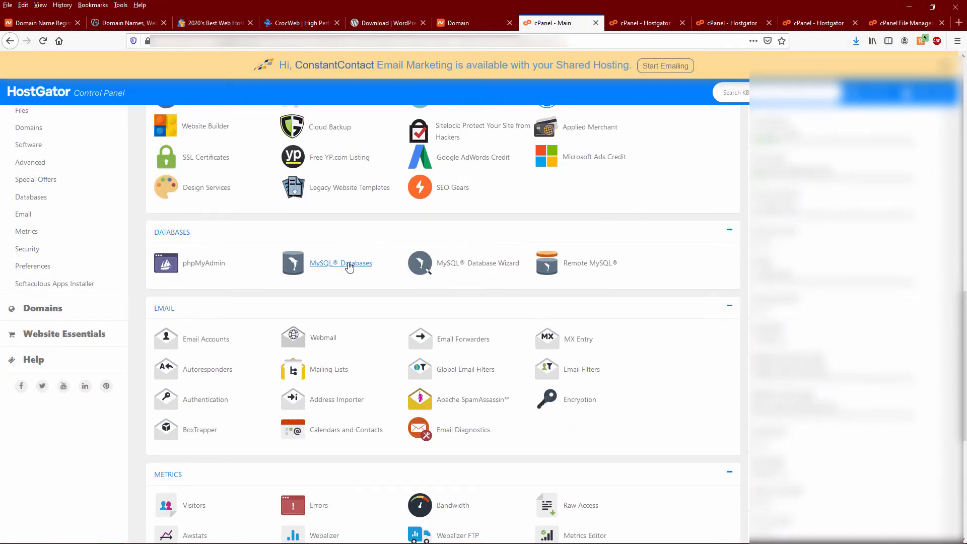
left_click(731, 25)
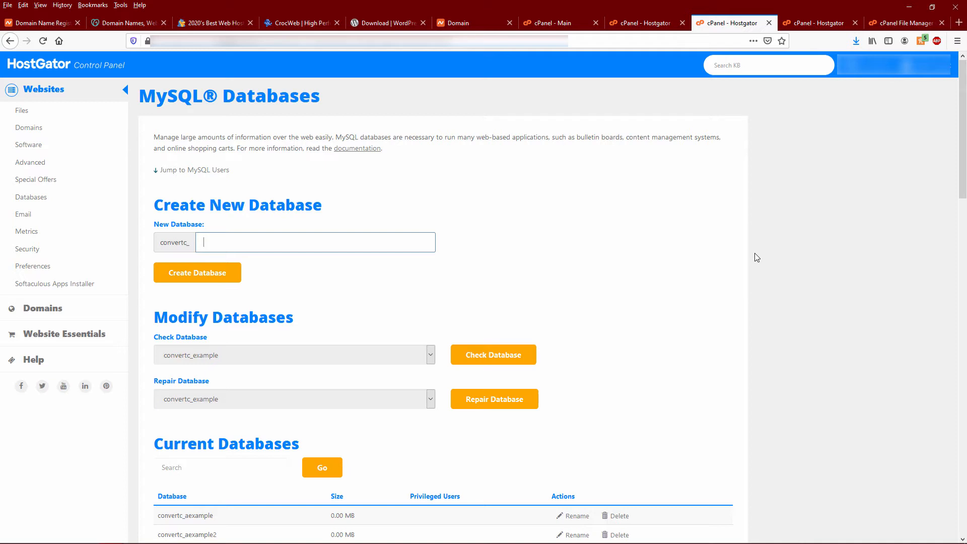
left_click_drag(628, 137, 721, 138)
left_click(722, 185)
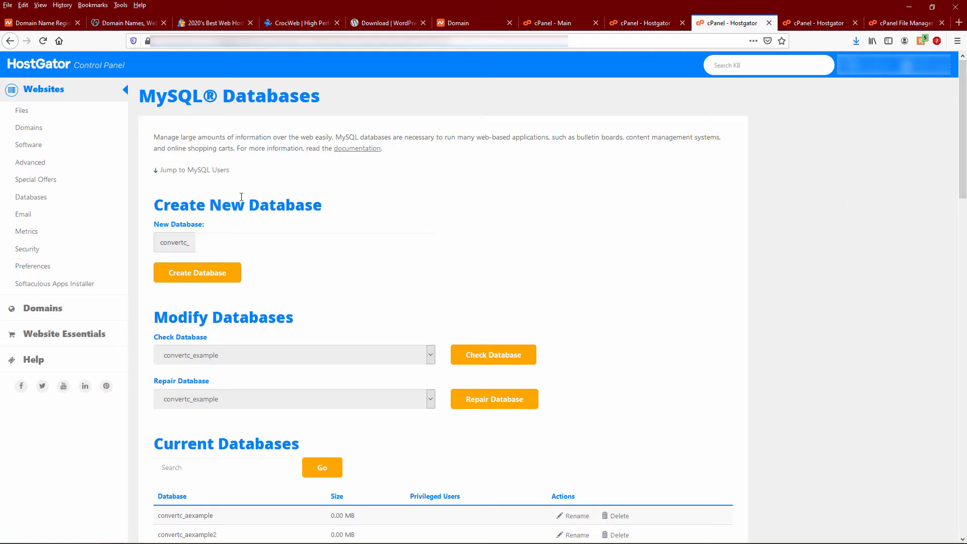
left_click(254, 241)
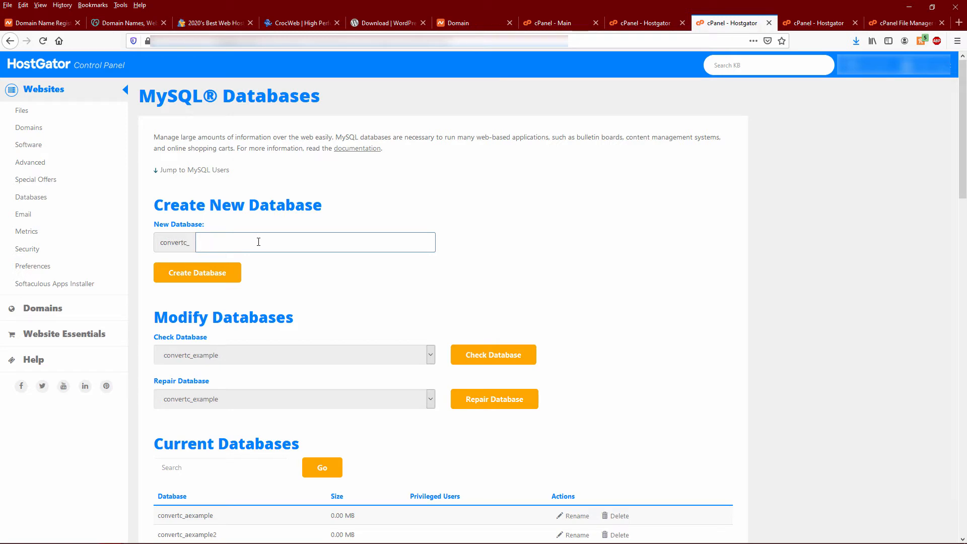
left_click(810, 22)
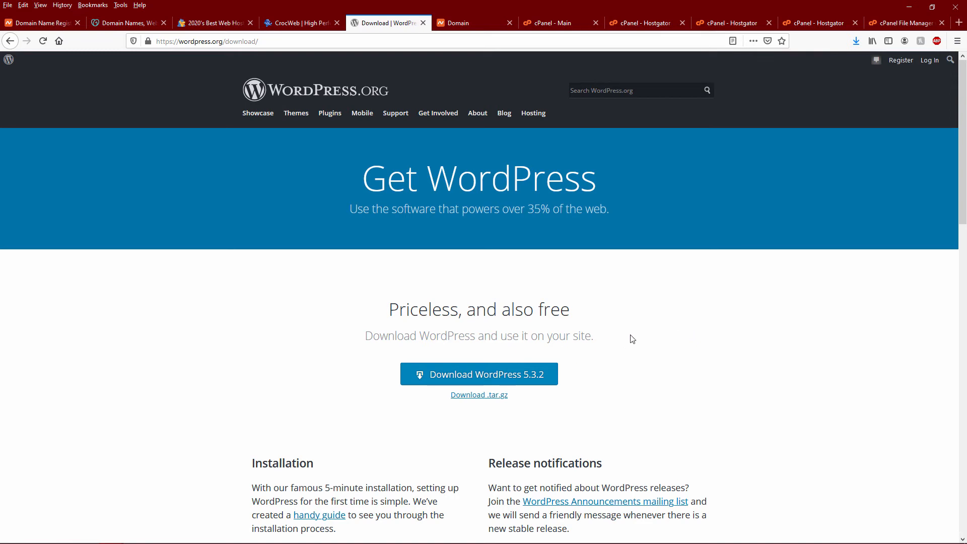
- Return to the main HostGator control panel page and find the File Manager
left_click(557, 24)
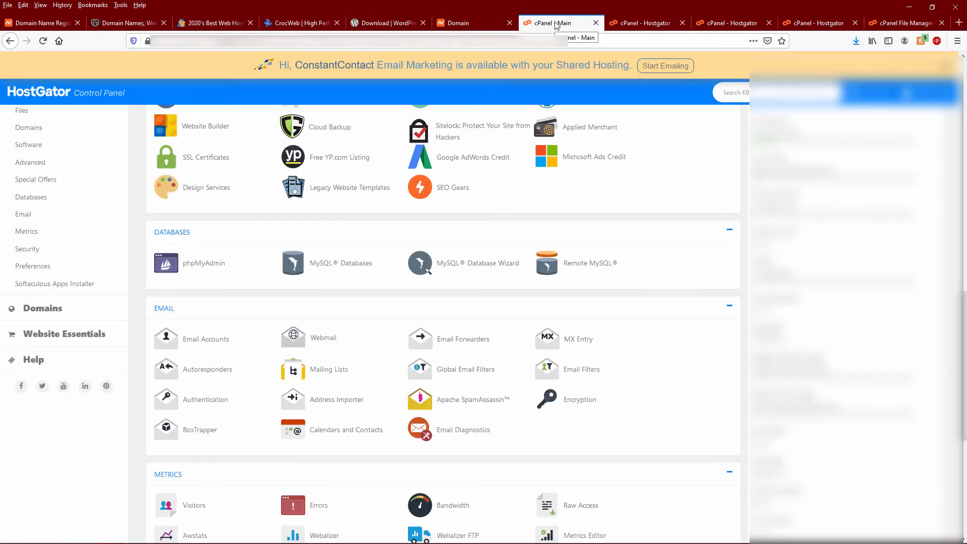
scroll(490, 242, "up", 4)
scroll(489, 243, "up", 10)
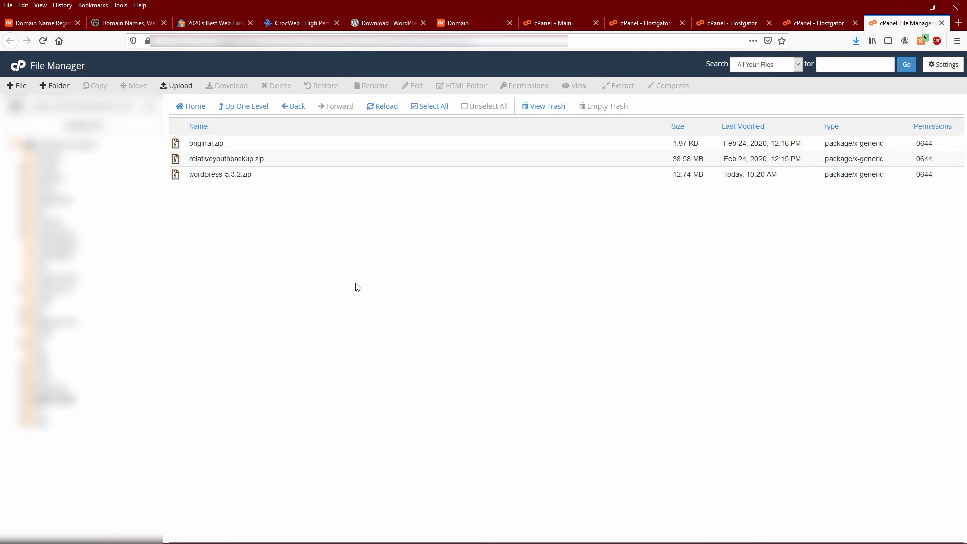
left_click(210, 174)
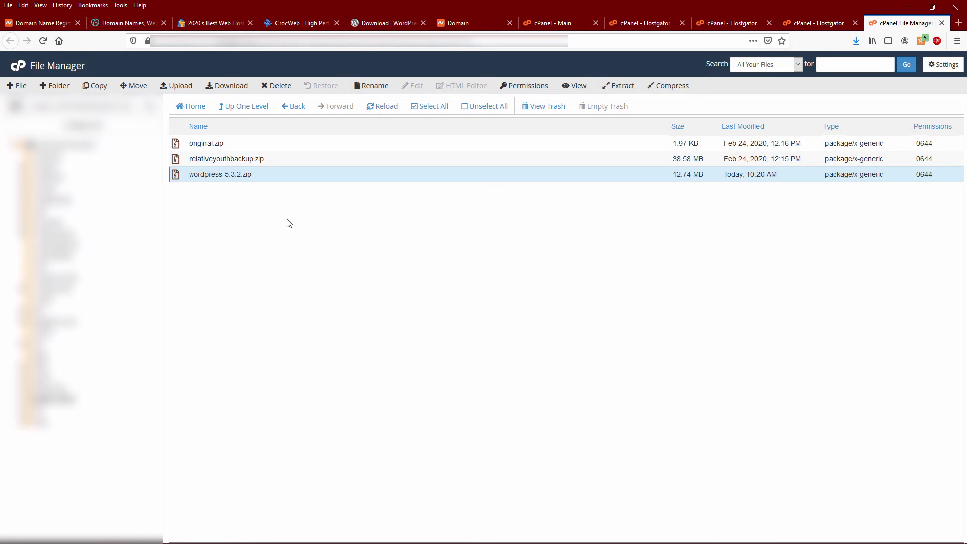
left_click(210, 159)
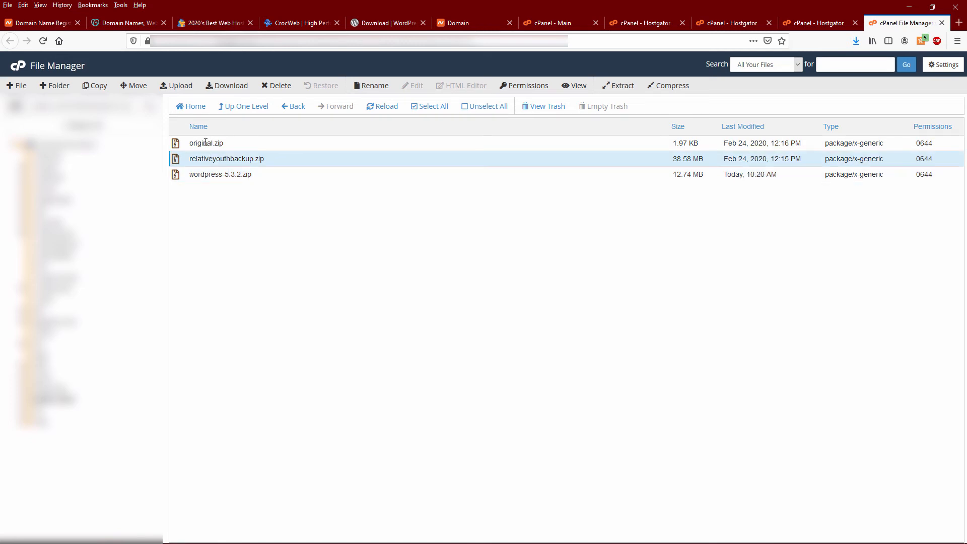
left_click(204, 142)
left_click(214, 174)
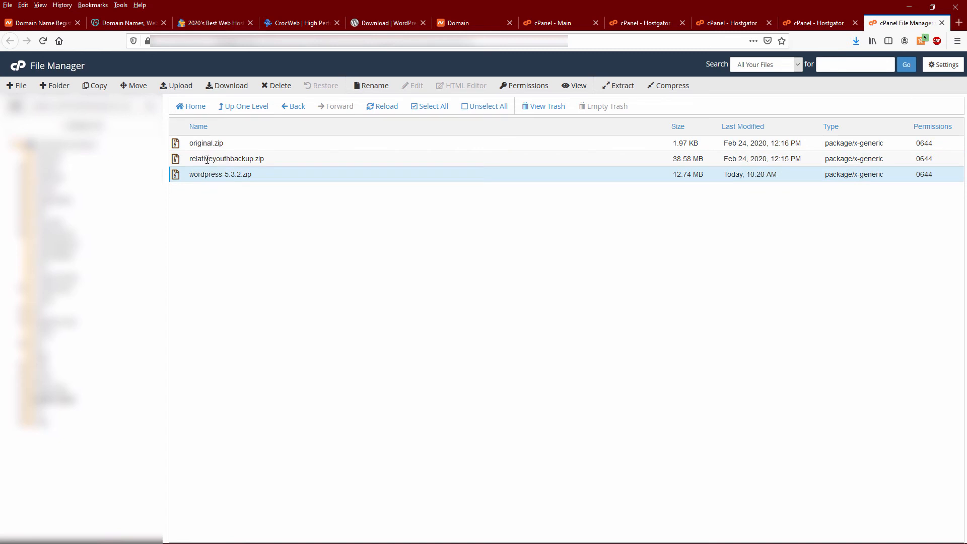
left_click(207, 159)
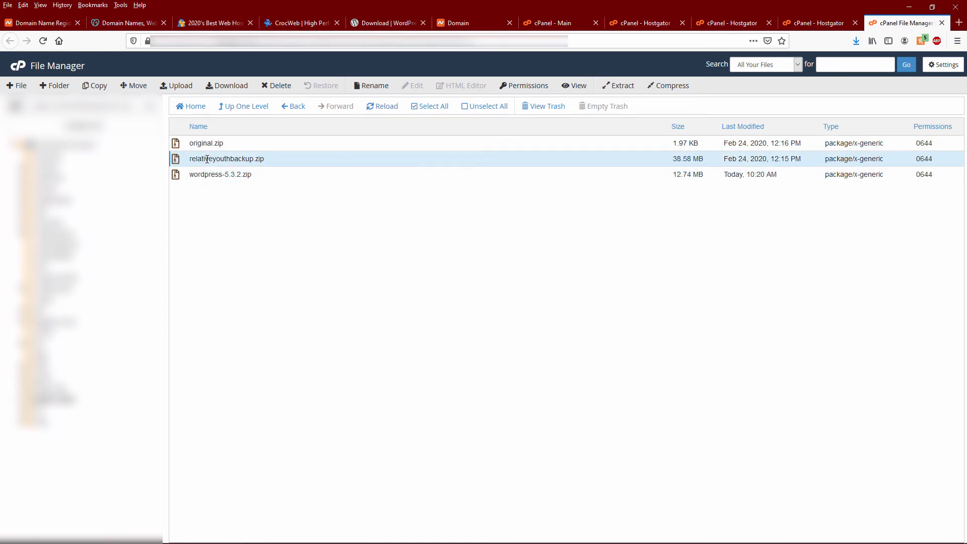
left_click(206, 143)
left_click(205, 160)
- Extract wordpress-5.3.2.zip into /public_html/relativeyouth.com, reload the file list and open the extracted wordpress folder
left_click(252, 173)
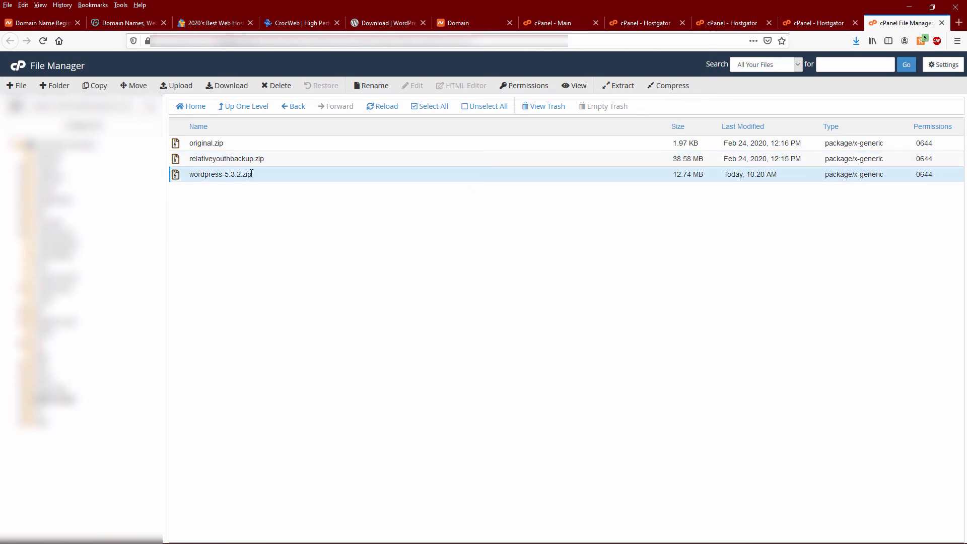
left_click(623, 86)
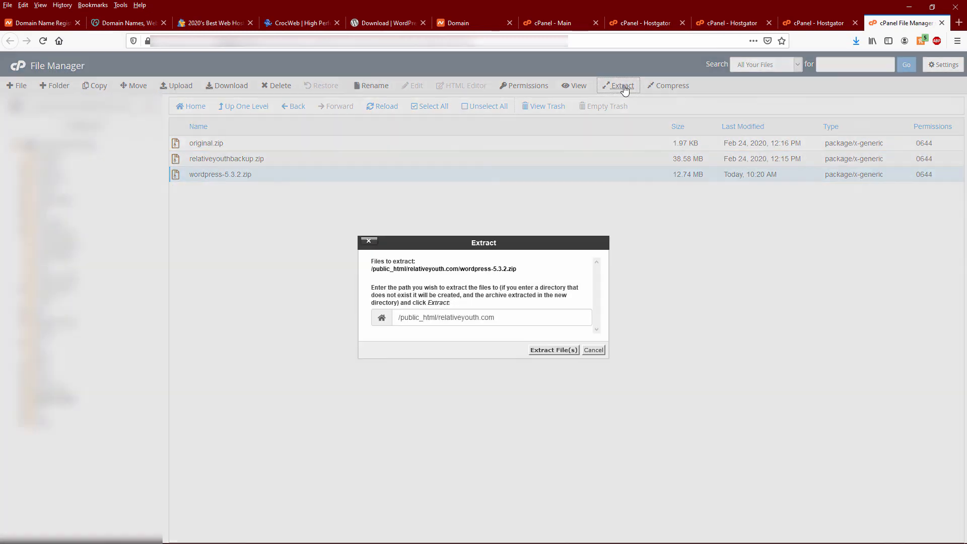
left_click(554, 350)
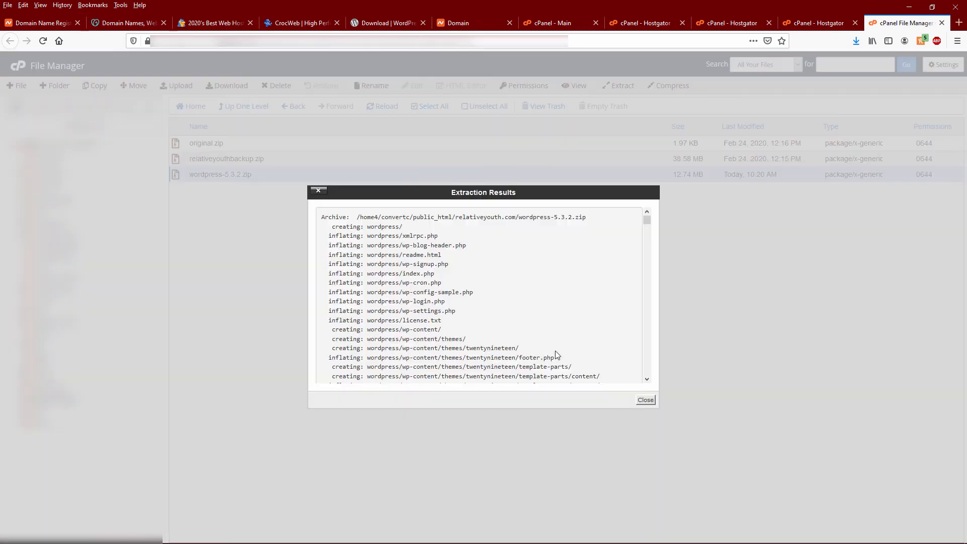
left_click(646, 400)
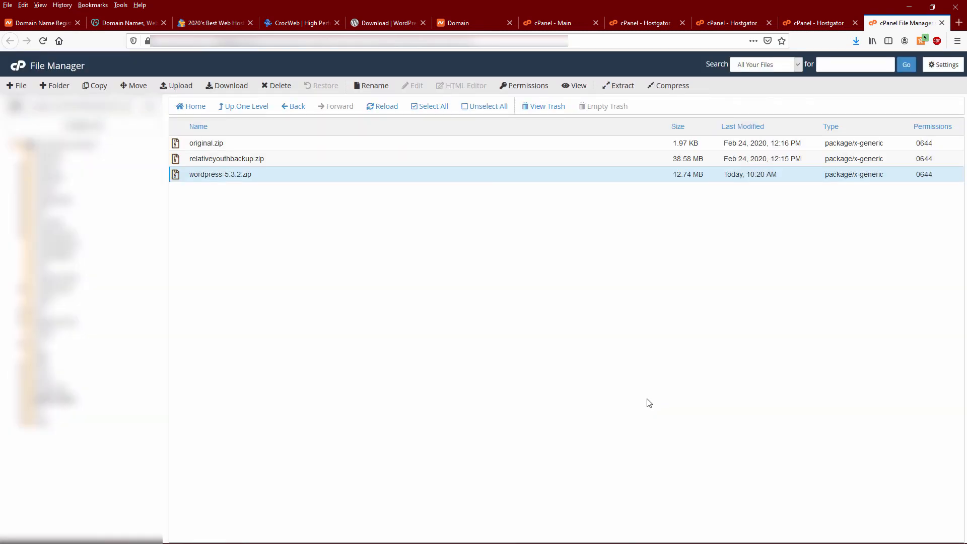
left_click(384, 106)
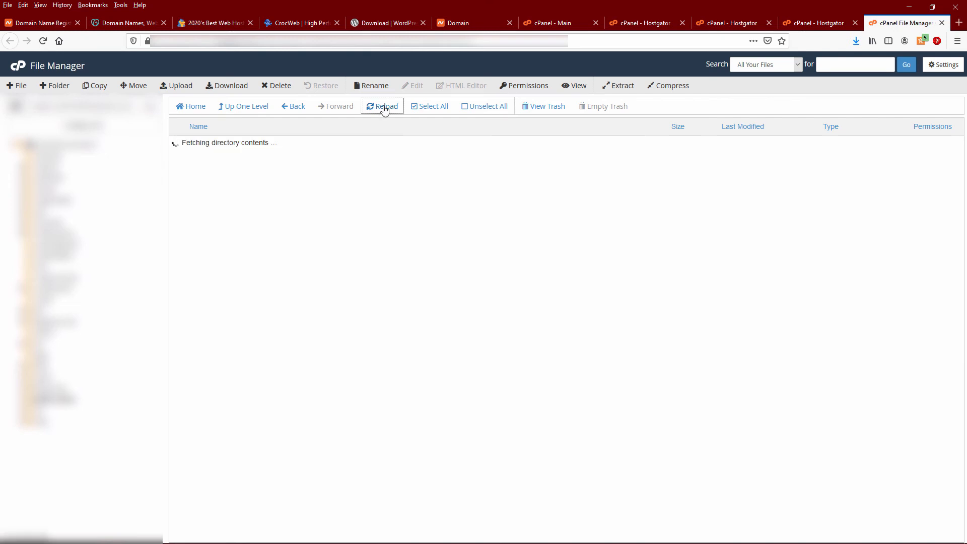
double_click(179, 144)
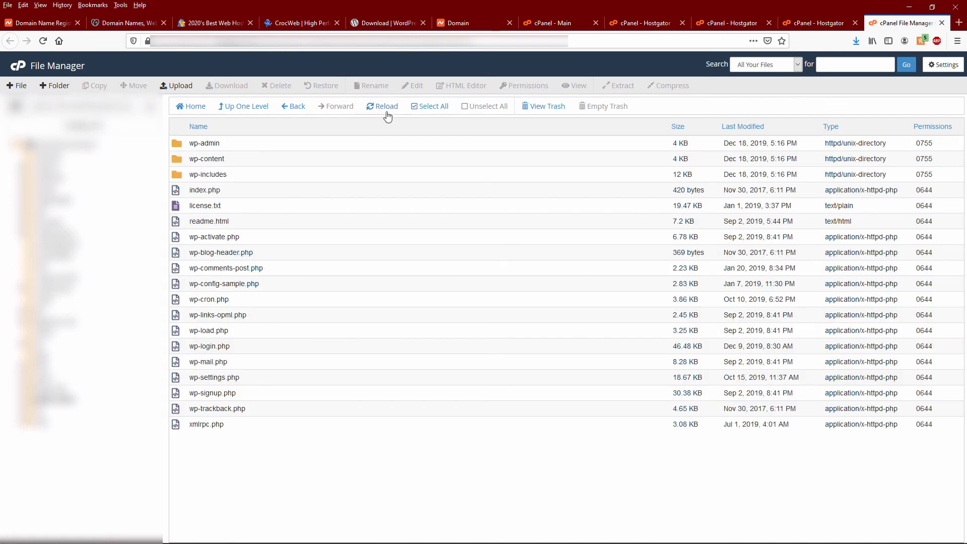
- Move all extracted WordPress files and folders out of the wordpress folder into /public_html/relativeyouth.com/
left_click(430, 107)
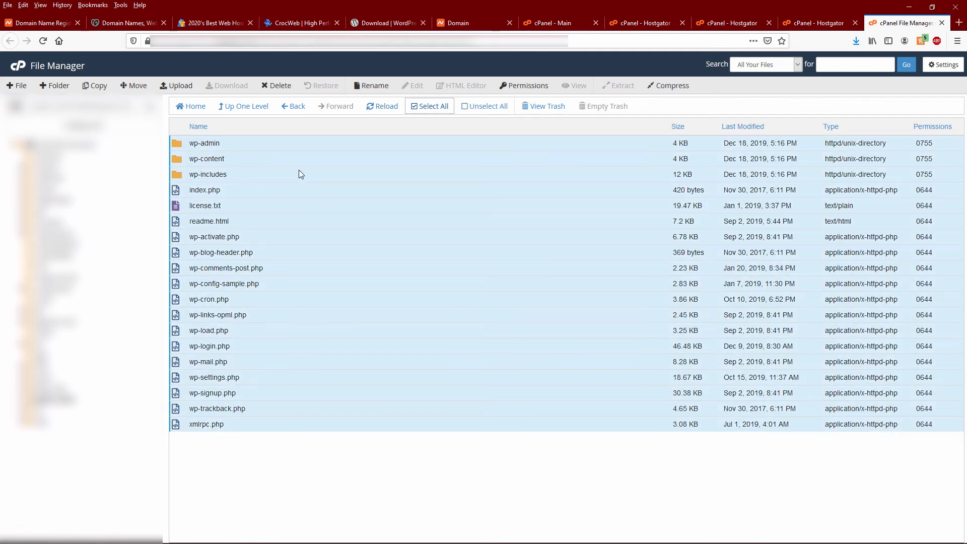
left_click(133, 86)
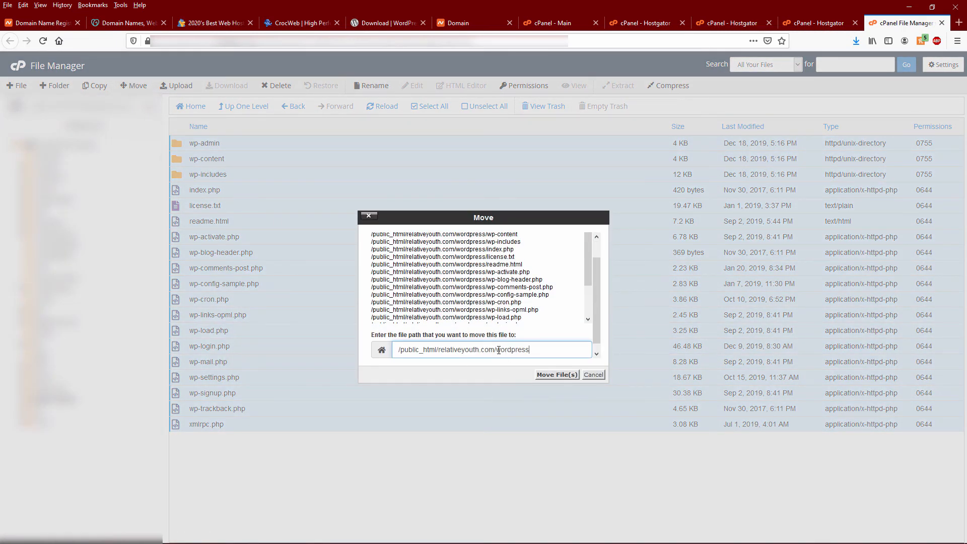
left_click_drag(498, 350, 573, 350)
key("BackSpace")
left_click(561, 377)
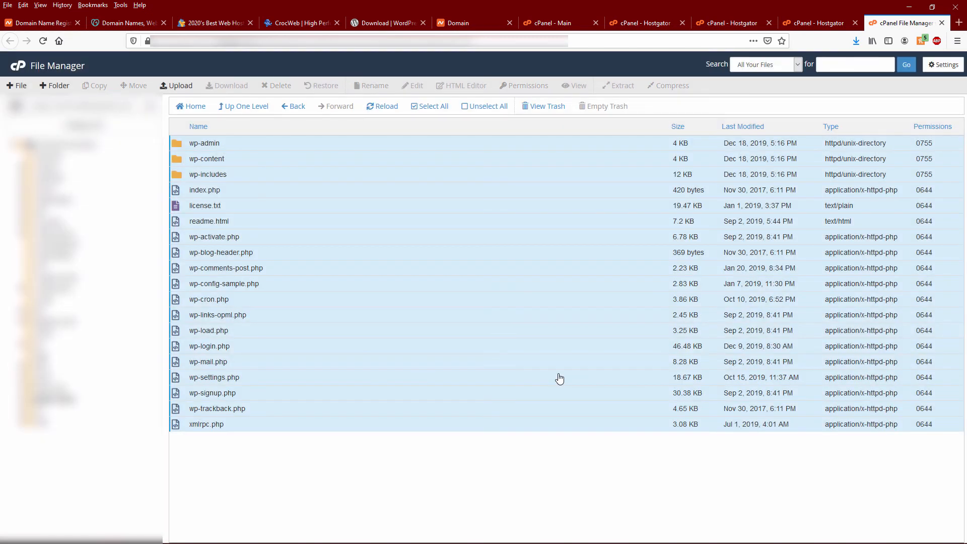
- Go up to the relativeyouth.com folder and delete the wordpress folder and the wordpress-5.3.2.zip archive
left_click(243, 108)
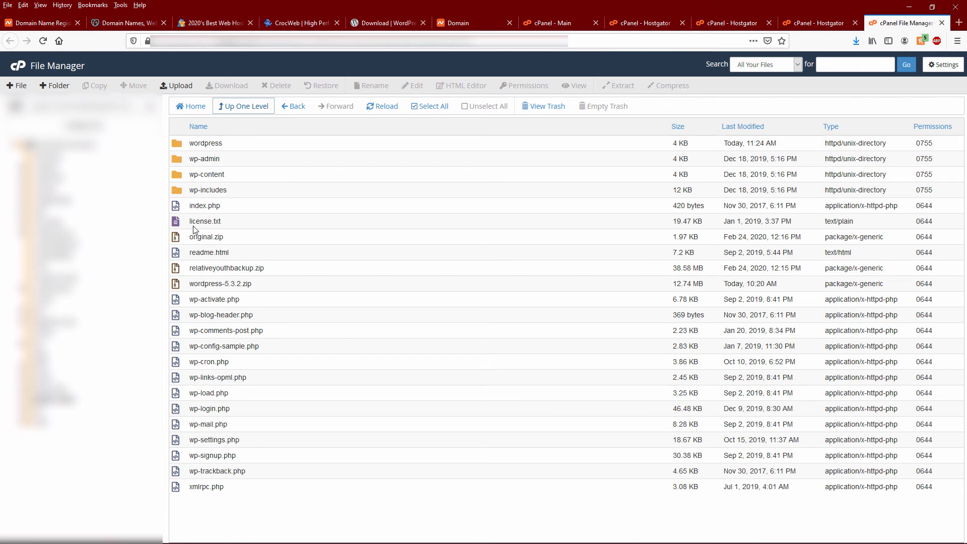
left_click(176, 142)
key("Delete")
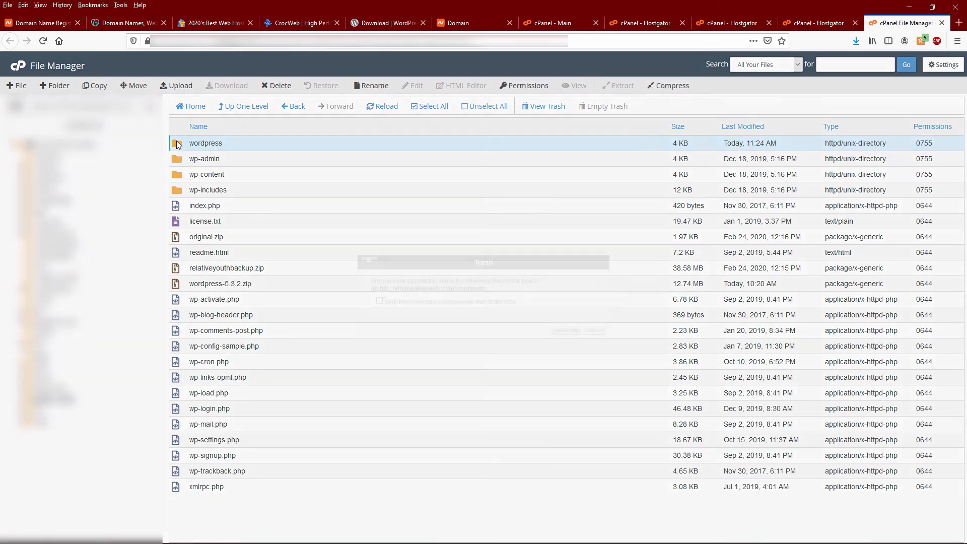
left_click(564, 330)
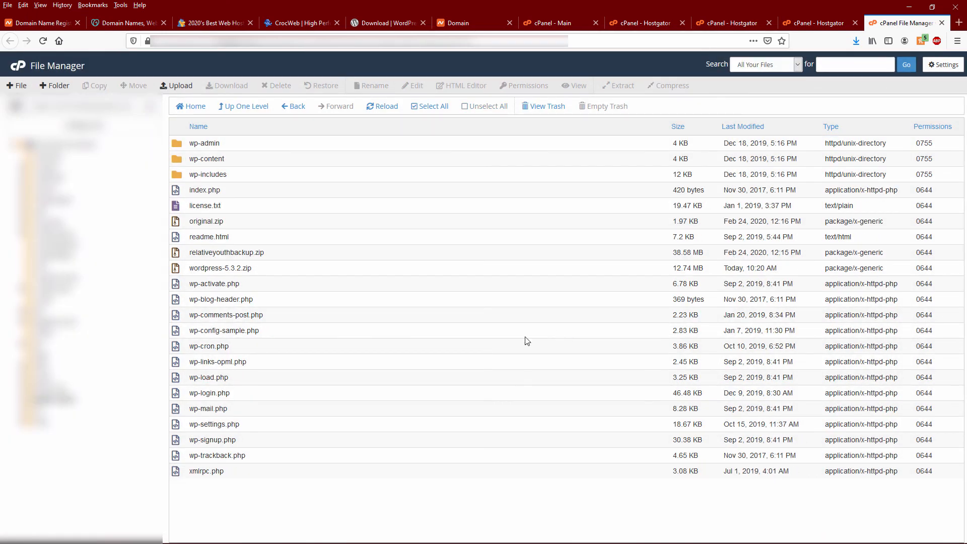
left_click(214, 268)
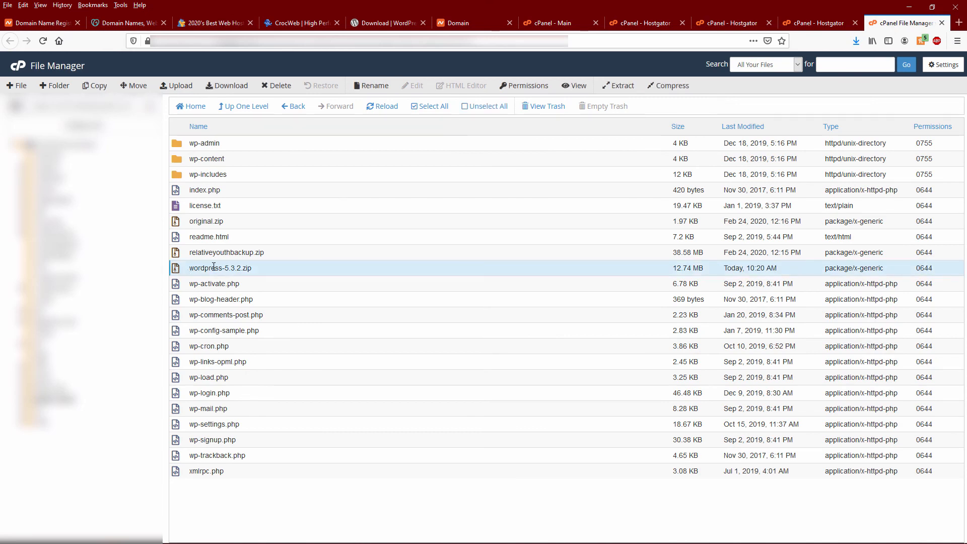
key("Delete")
left_click(564, 330)
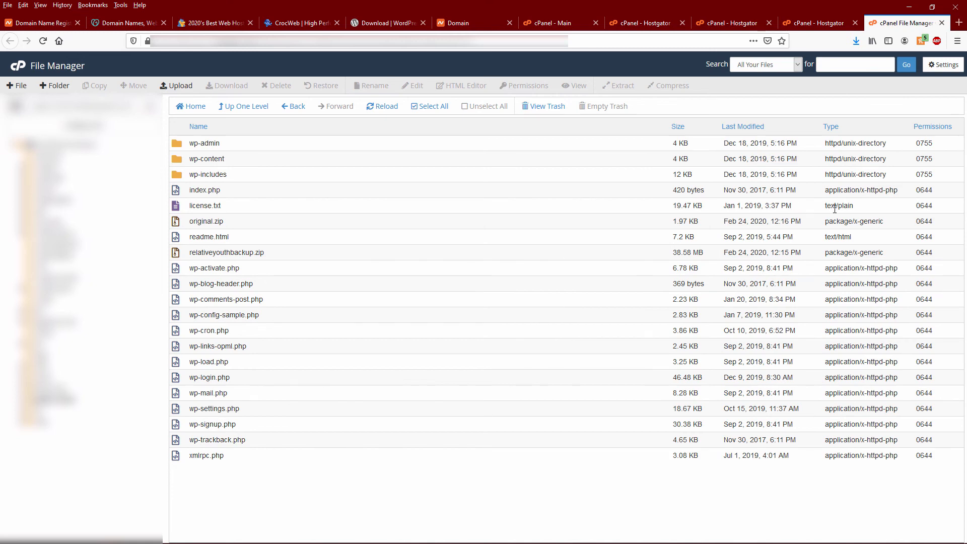
- Open relativeyouth.com in a new browser tab and start the WordPress setup in English (United States), proceeding to the database connection form
left_click(959, 22)
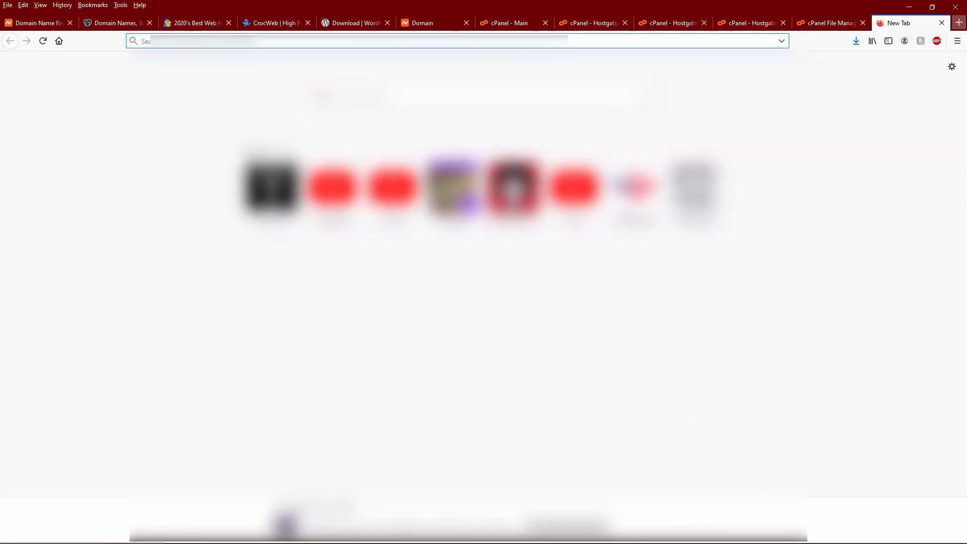
type("rel")
key("Return")
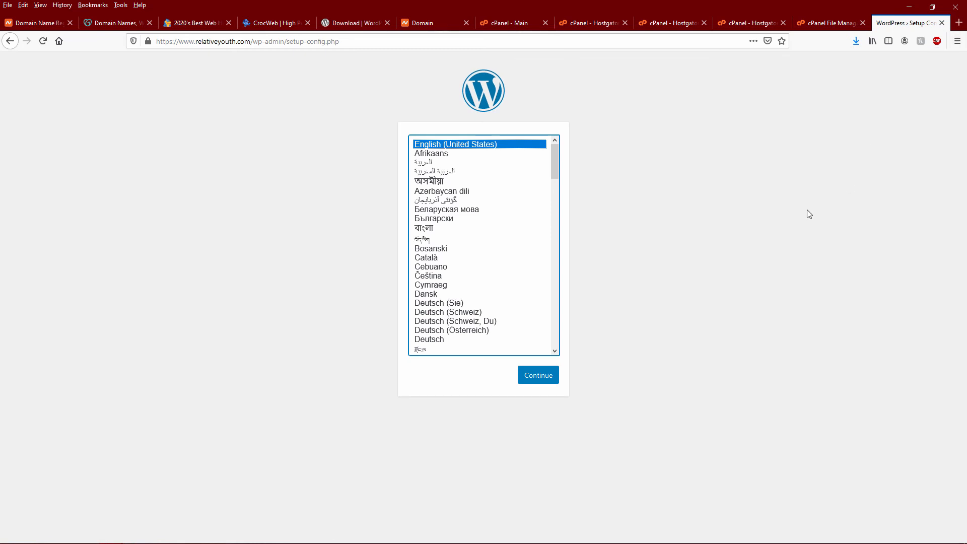
left_click(540, 381)
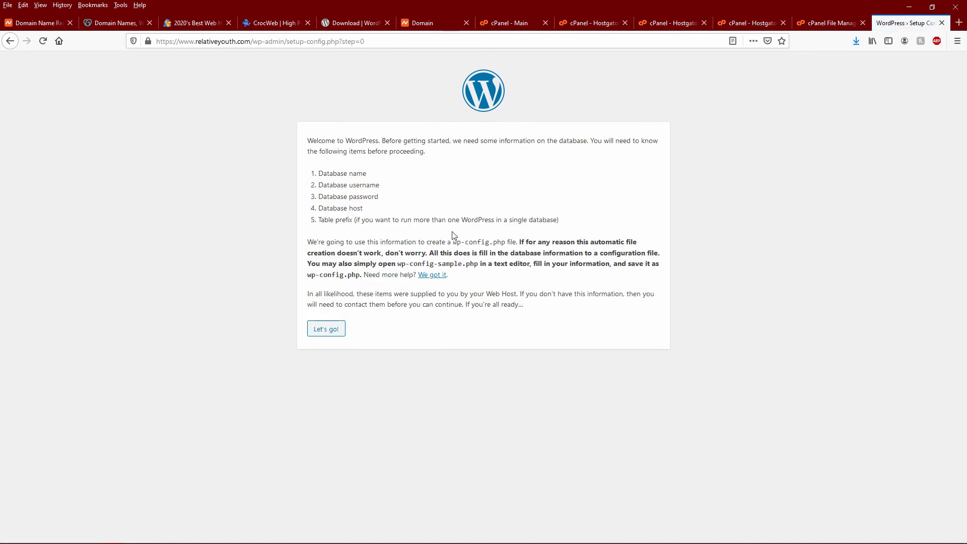
left_click(339, 330)
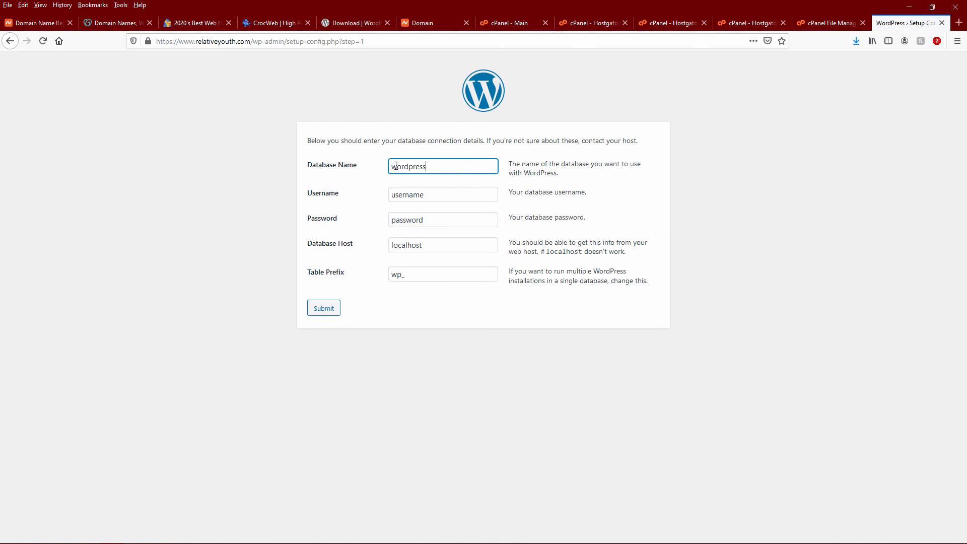
- Clear the placeholder entries from the Database Name, Username and Password fields of the database connection form
left_click_drag(396, 167, 389, 167)
key("BackSpace")
left_click_drag(432, 195, 332, 203)
key("BackSpace")
left_click(443, 219)
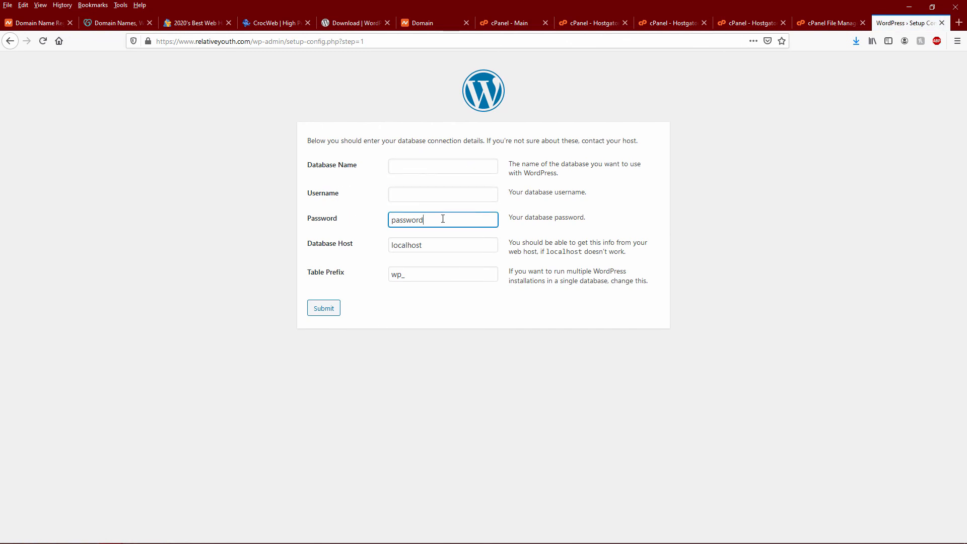
left_click_drag(442, 219, 281, 221)
key("BackSpace")
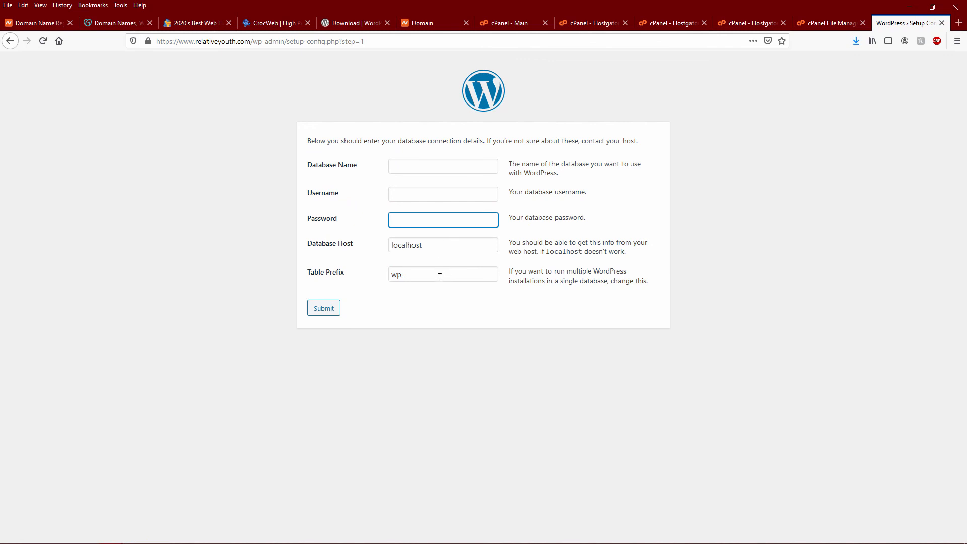